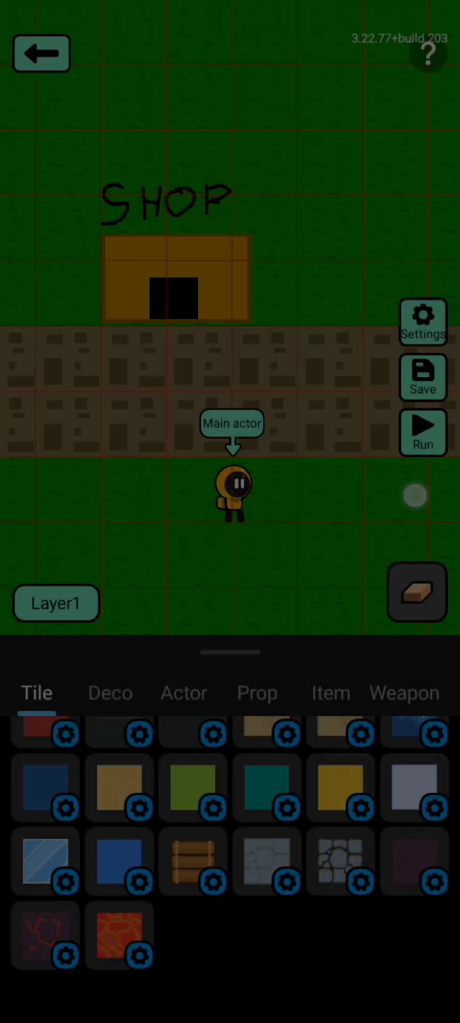
- Pan the Lobby level view and zoom out slightly to survey the map
mouse_move(413, 493)
left_mouse_down()
mouse_move(294, 455)
mouse_move(214, 497)
mouse_move(159, 506)
mouse_move(130, 459)
mouse_move(183, 416)
mouse_move(230, 428)
mouse_move(280, 456)
mouse_move(319, 449)
mouse_move(360, 450)
mouse_move(419, 384)
left_mouse_up()
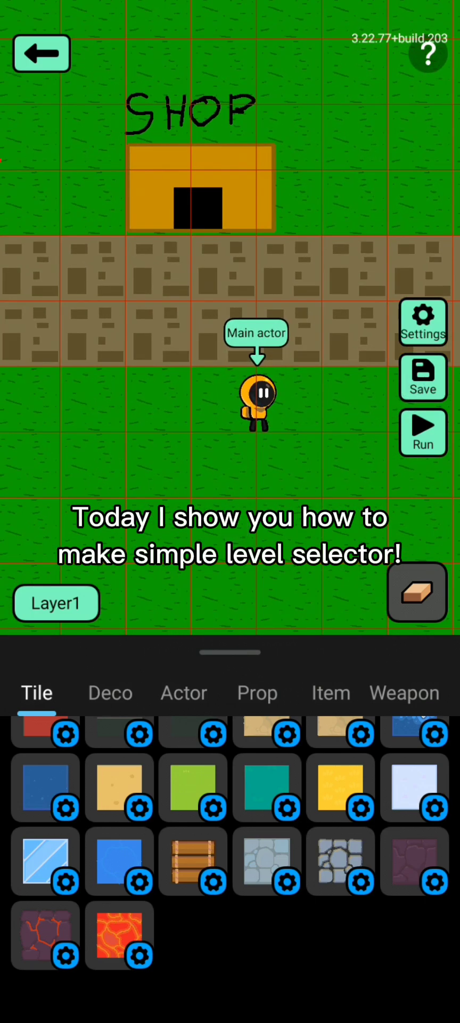
mouse_move(380, 190)
left_mouse_down()
mouse_move(355, 209)
mouse_move(320, 178)
left_mouse_up()
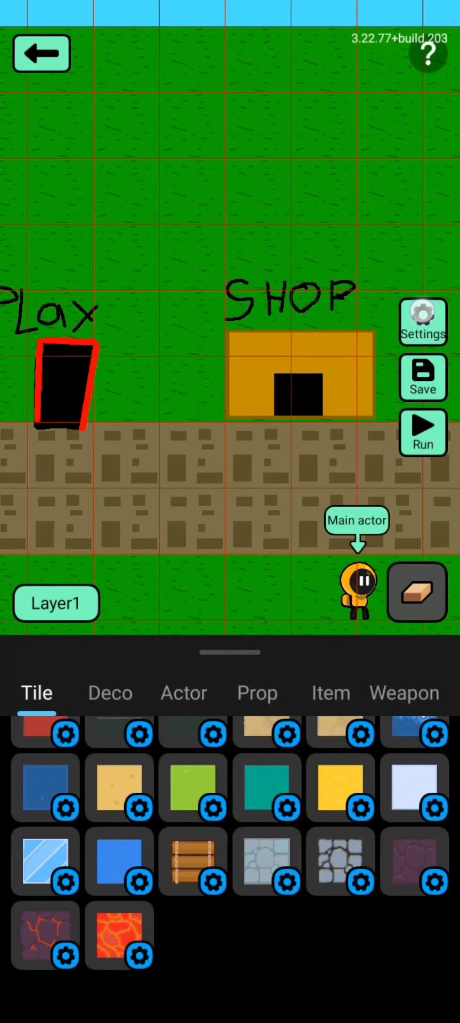
- Create a new game UI named 'Level select' and open it in the UI editor
left_click(423, 319)
left_click(431, 534)
left_click_drag(432, 500, 431, 415)
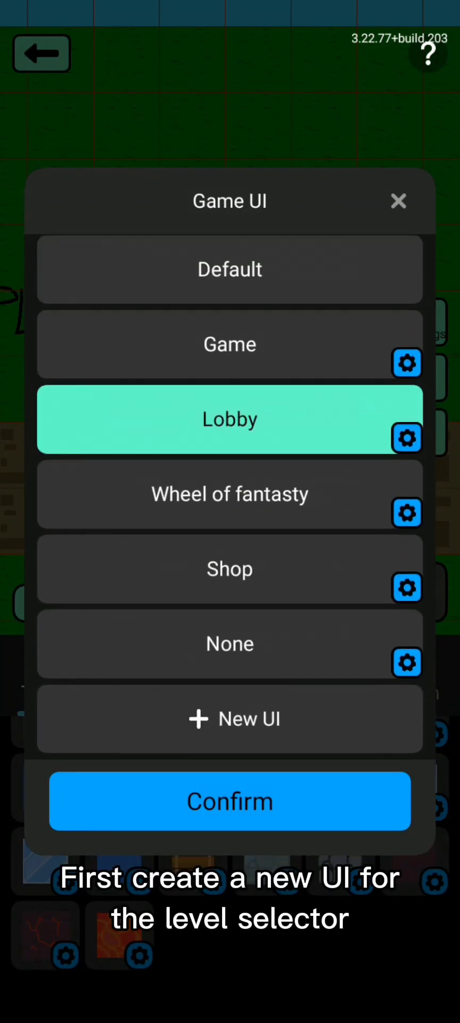
left_click(230, 718)
left_click(294, 388)
type("Level select")
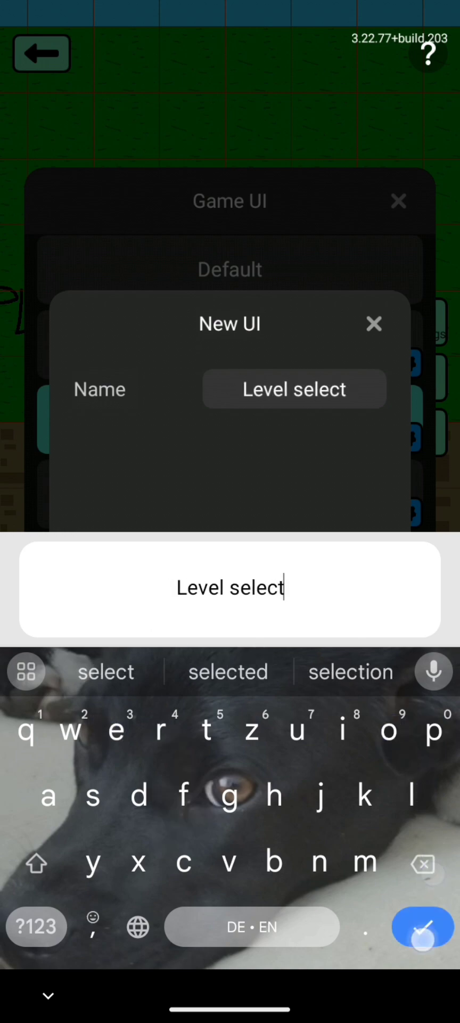
left_click(422, 939)
left_click(324, 677)
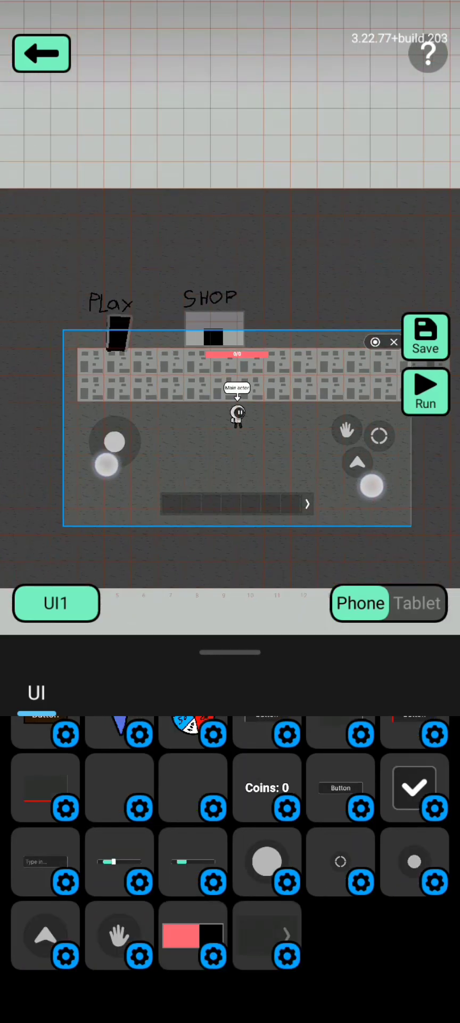
- Delete the seven default controls and add an orange image with a Grid component
left_click_drag(59, 314, 433, 554)
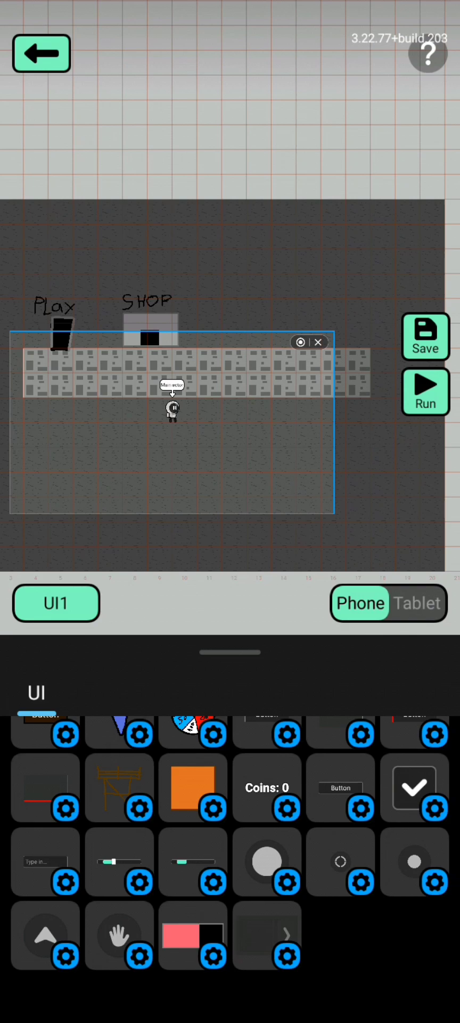
left_click(425, 335)
left_click_drag(314, 876, 314, 1002)
left_click_drag(340, 958, 341, 852)
left_click(189, 932)
left_click(370, 889)
left_click(337, 277)
- Resize and position the orange image into a wide background panel
left_click_drag(229, 879, 229, 724)
left_click(73, 683)
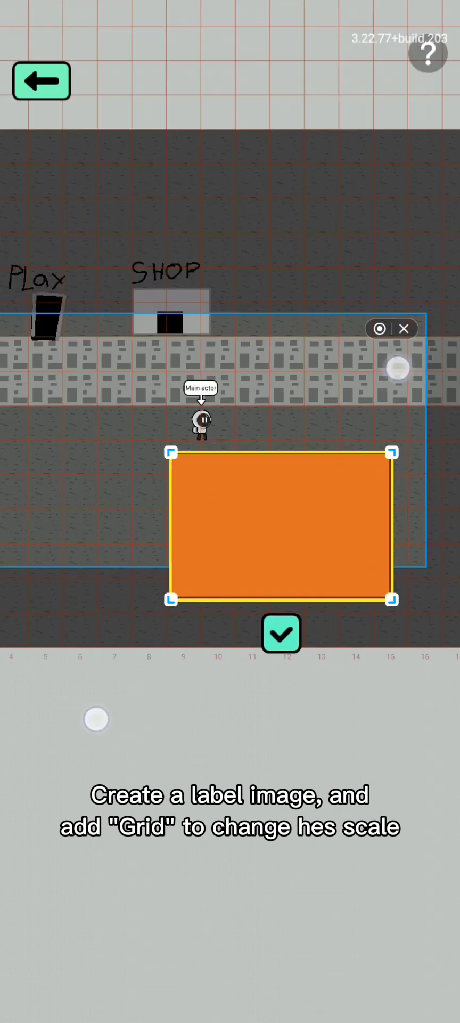
left_click_drag(401, 406, 383, 395)
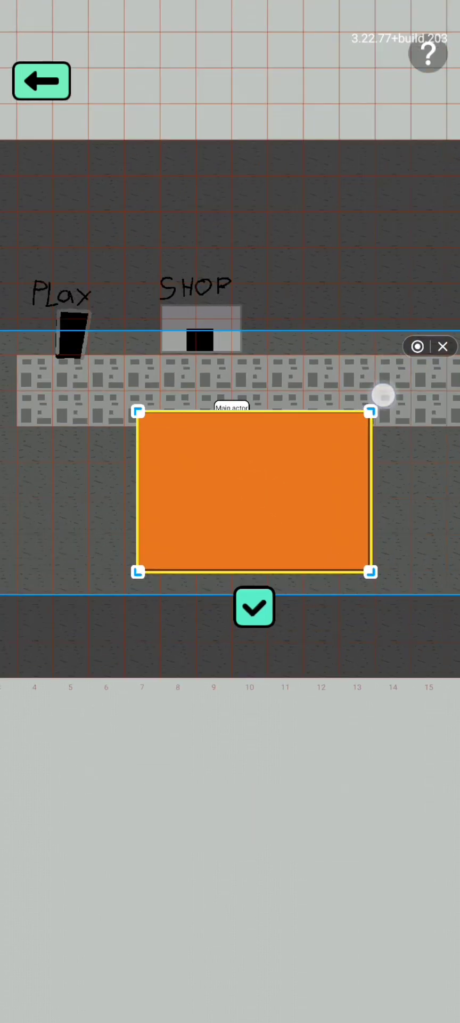
scroll(230, 480, "down", 3)
left_click_drag(383, 537, 333, 484)
left_click_drag(367, 531, 363, 536)
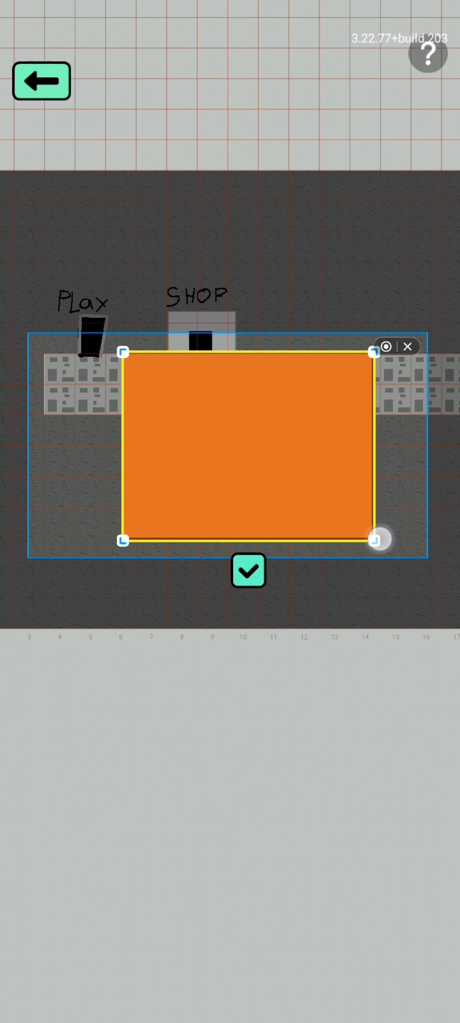
left_click_drag(289, 524, 310, 519)
left_click(266, 565)
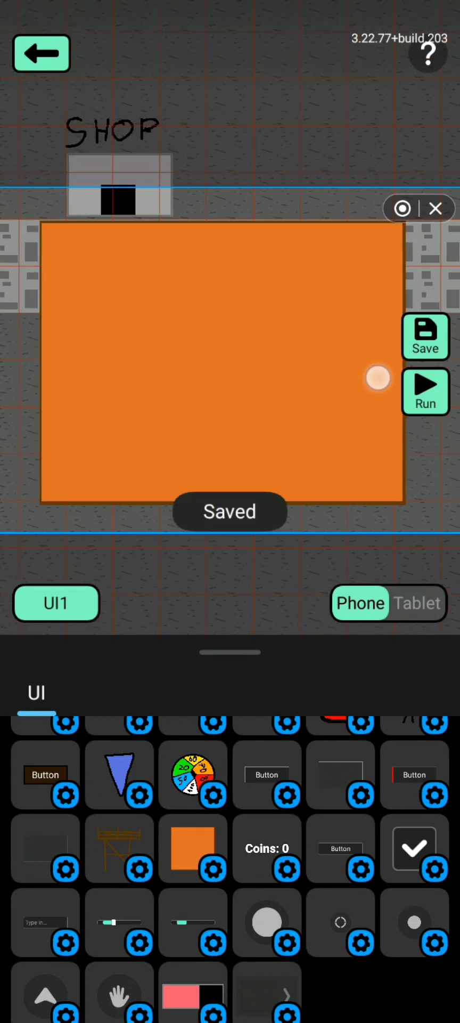
- Add a second image and turn on its Color attribute
left_click_drag(378, 378, 346, 358)
left_click(192, 848)
left_click(416, 755)
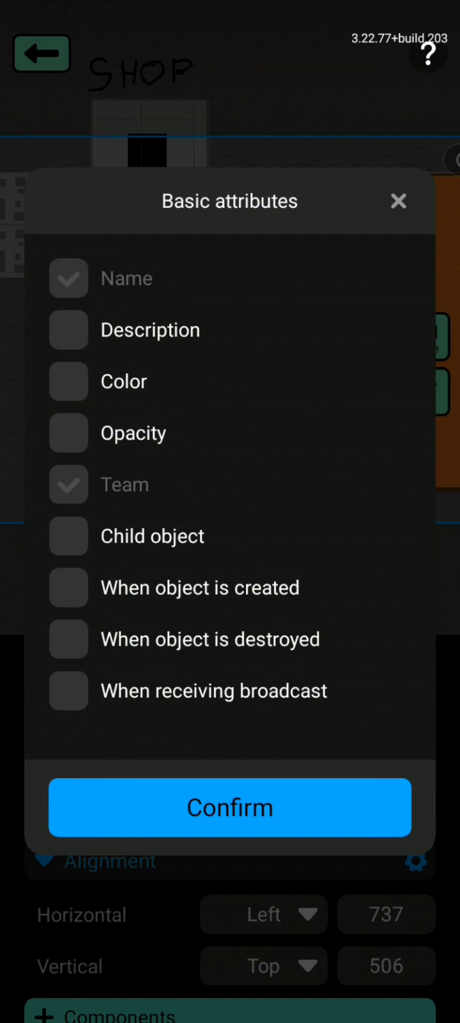
left_click(378, 787)
left_click(416, 924)
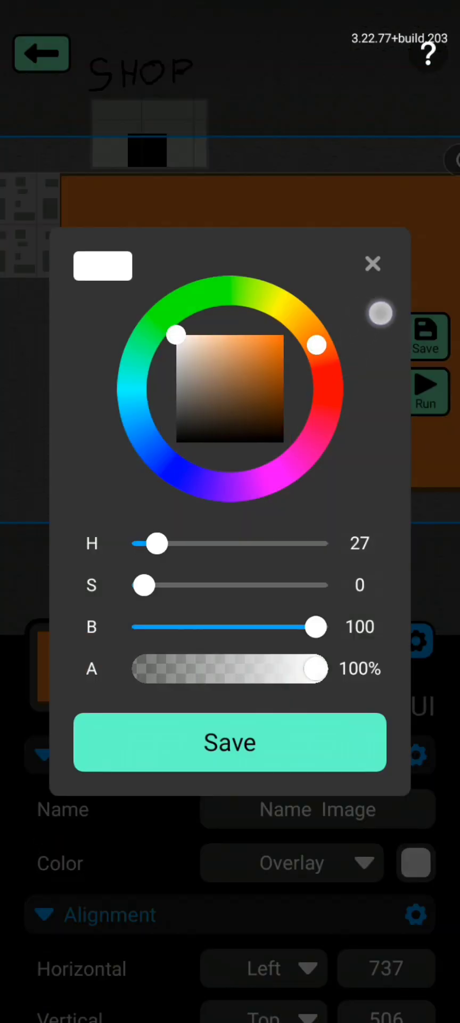
- Tint the square dark red and give it the Interact > Tappable component
left_click(230, 742)
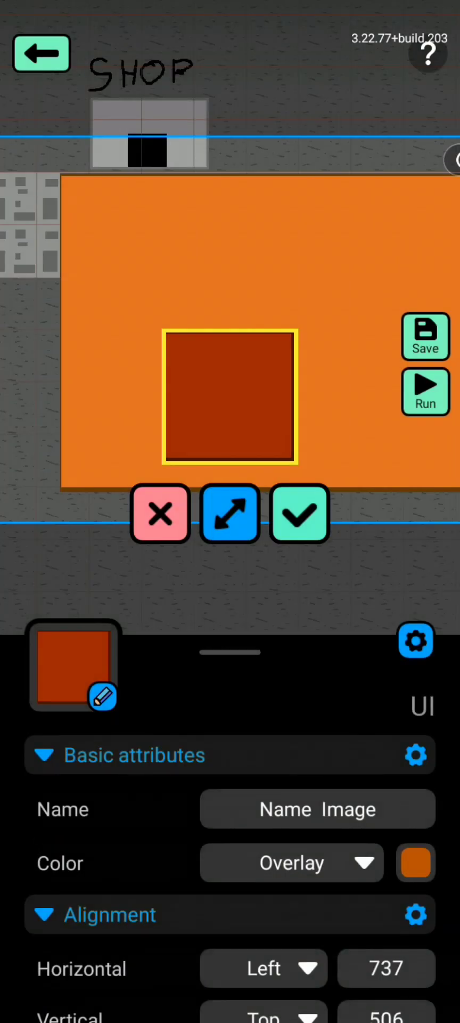
left_click(416, 863)
left_click(87, 737)
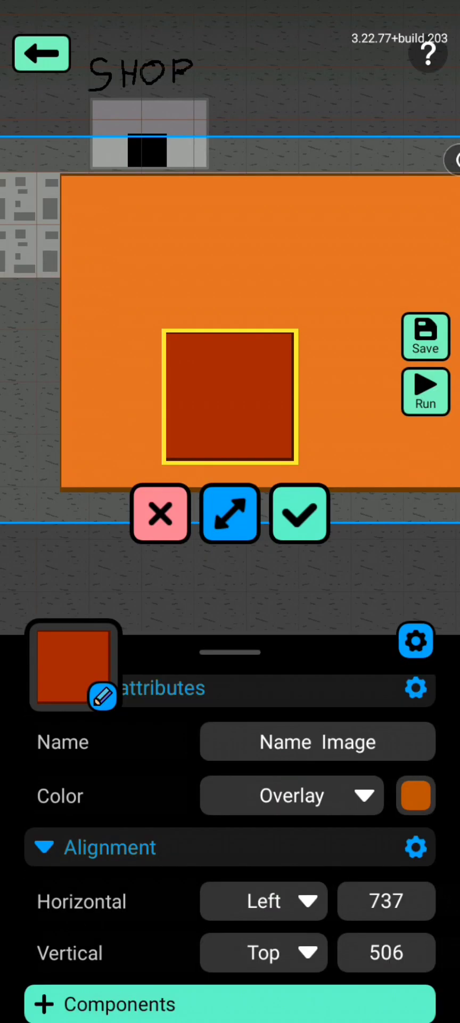
left_click_drag(364, 1001, 364, 911)
left_click(365, 911)
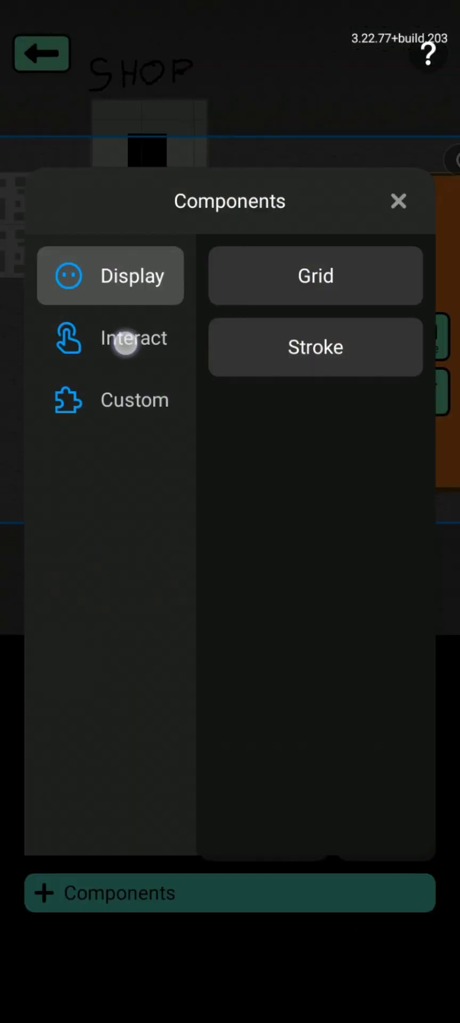
left_click(125, 342)
left_click(368, 353)
- Scale the red square to 0.5625 and move it to the orange panel's top-left
left_click_drag(229, 905, 229, 796)
left_click(228, 449)
left_click_drag(327, 277, 291, 341)
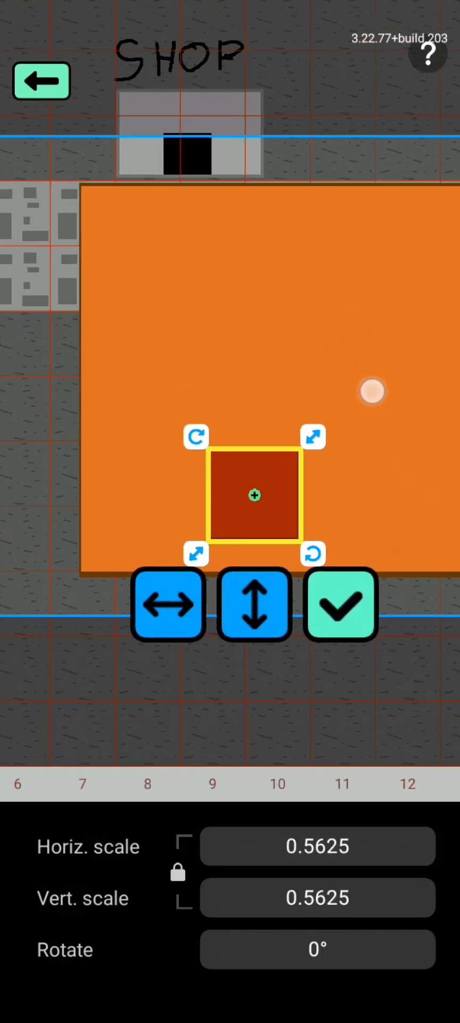
left_click(341, 605)
left_click_drag(260, 415, 139, 188)
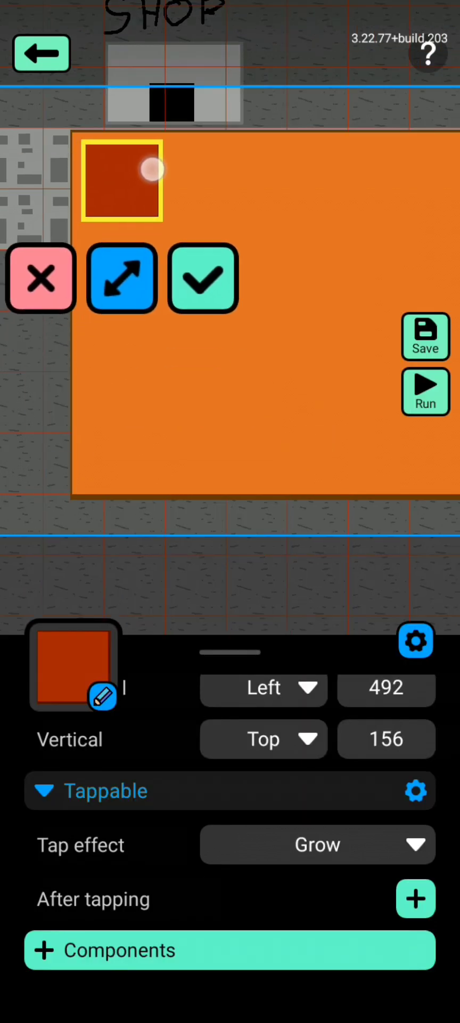
left_click(204, 277)
- Enable the Child object option in the square's Basic attributes
left_click(405, 410)
left_click(198, 303)
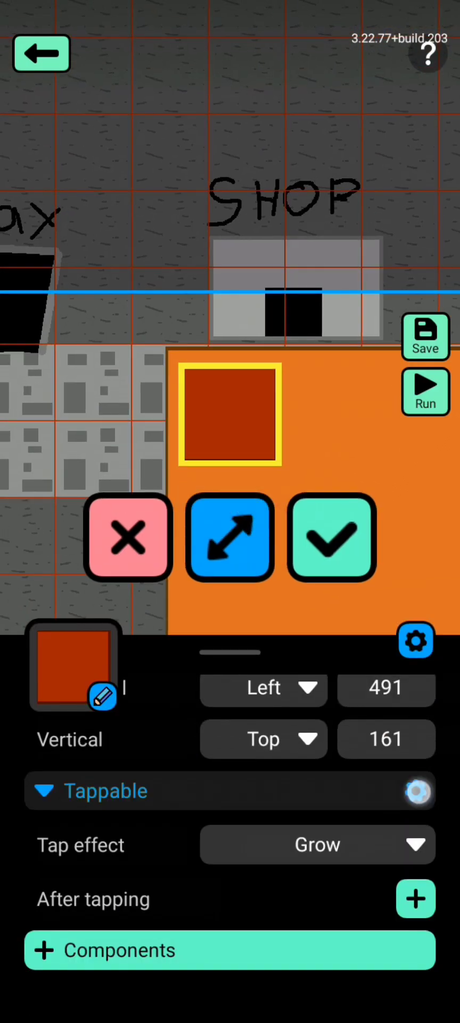
scroll(421, 811, "up", 5)
left_click(416, 755)
left_click(230, 805)
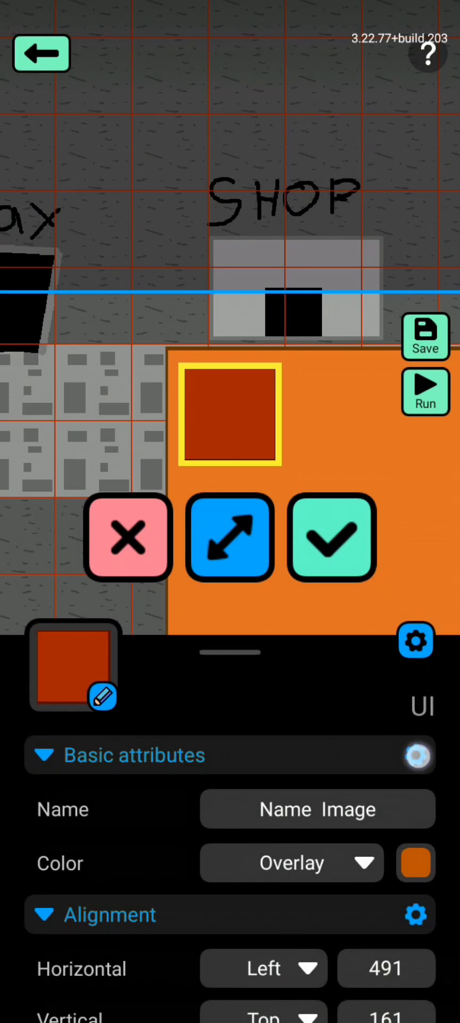
left_click(416, 755)
left_click(75, 533)
left_click(231, 805)
scroll(230, 852, "down", 2)
- Add a text element as the square's child and set its label to '1'
left_click(415, 859)
scroll(417, 411, "down", 10)
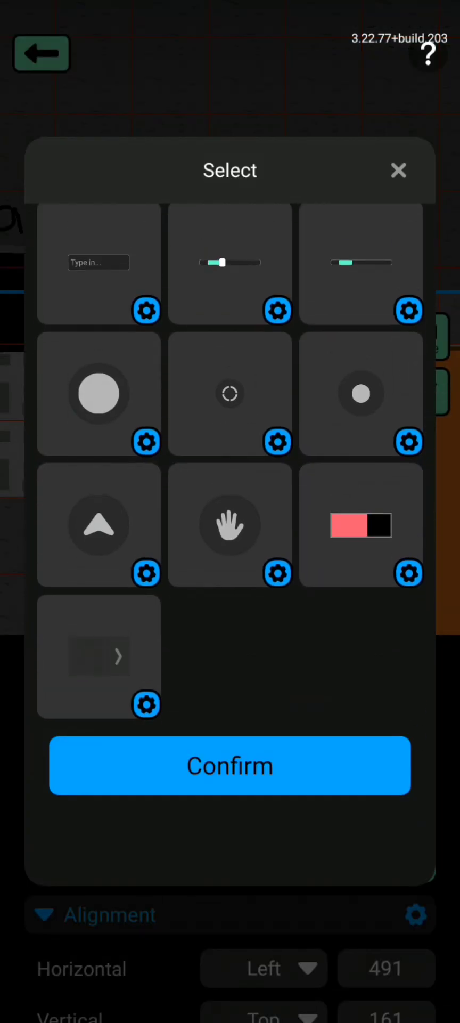
scroll(380, 449, "up", 5)
left_click(99, 533)
left_click(79, 772)
left_click(230, 805)
left_click(317, 777)
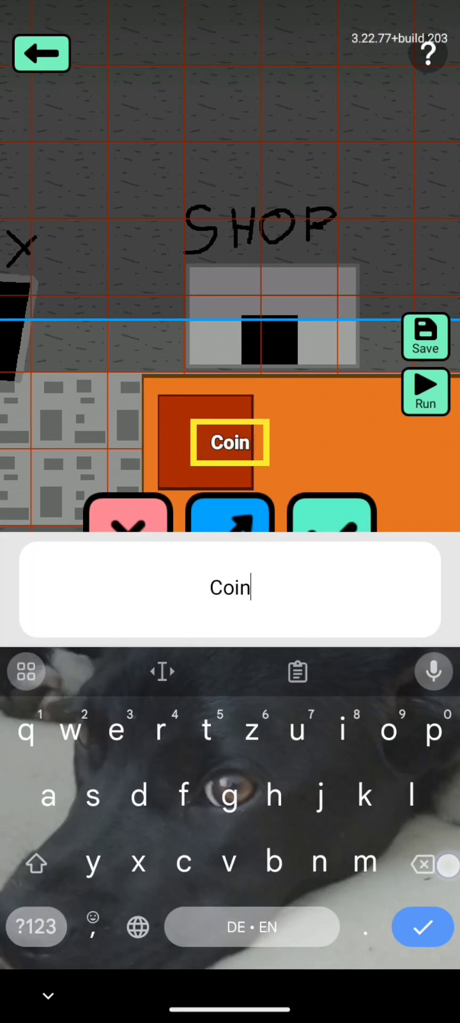
type("1")
key("Return")
- Set the number's text size to 110 and place it over the red square
left_click(318, 830)
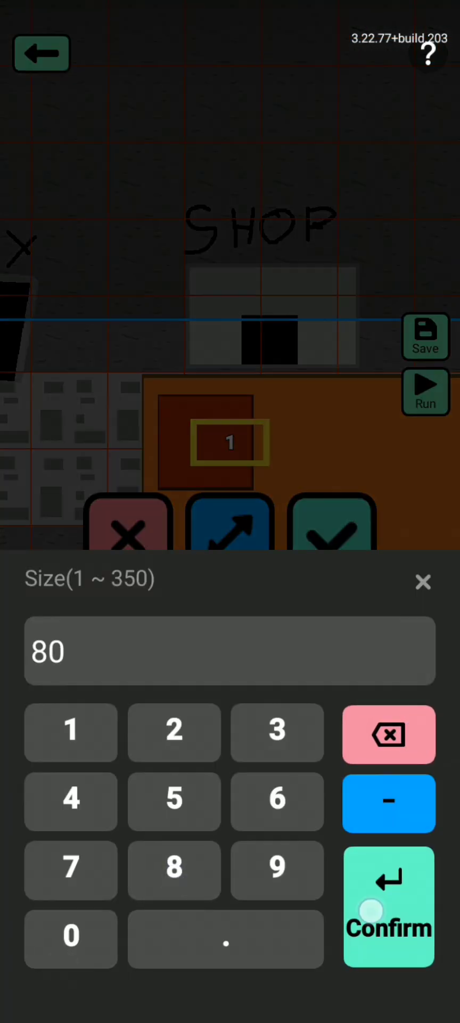
left_click(372, 909)
left_click_drag(346, 373, 272, 445)
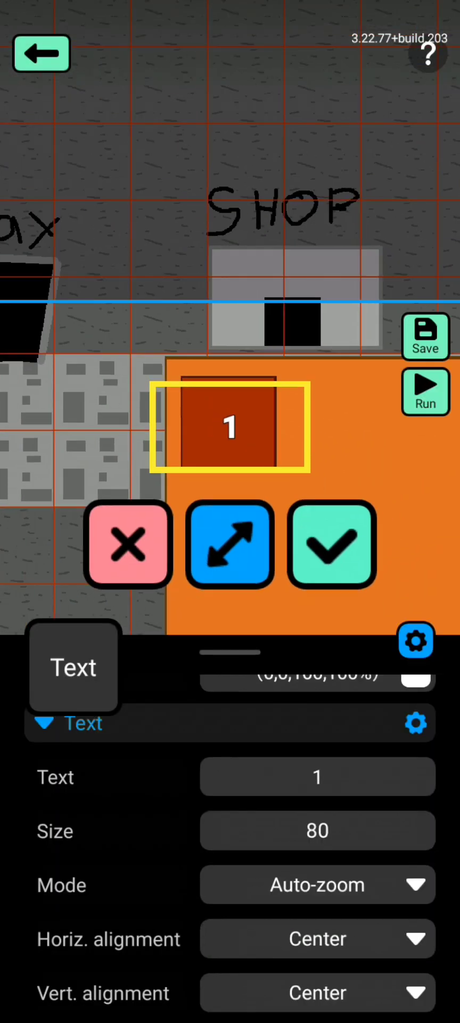
left_click(319, 798)
left_click(56, 747)
left_click(52, 950)
left_click(389, 906)
- Give the number a 5px outline and save the text changes
scroll(229, 878, "down", 5)
left_click(319, 790)
left_click(392, 729)
left_click(78, 795)
left_click(394, 883)
left_click(318, 790)
left_click(390, 733)
left_click(173, 776)
left_click(392, 913)
left_click(360, 520)
left_click(218, 369)
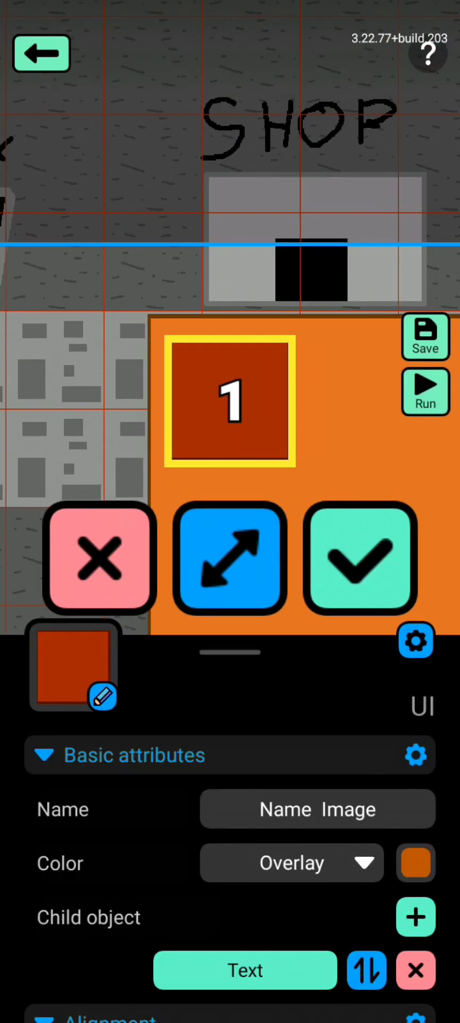
left_click_drag(419, 822, 419, 740)
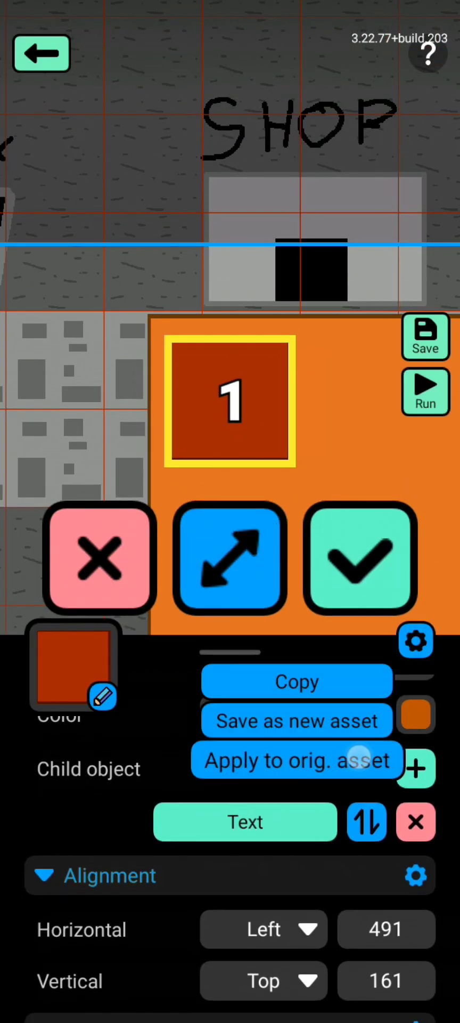
- Apply the changes to the original asset and choose Script as the square's after-tapping action
left_click(360, 755)
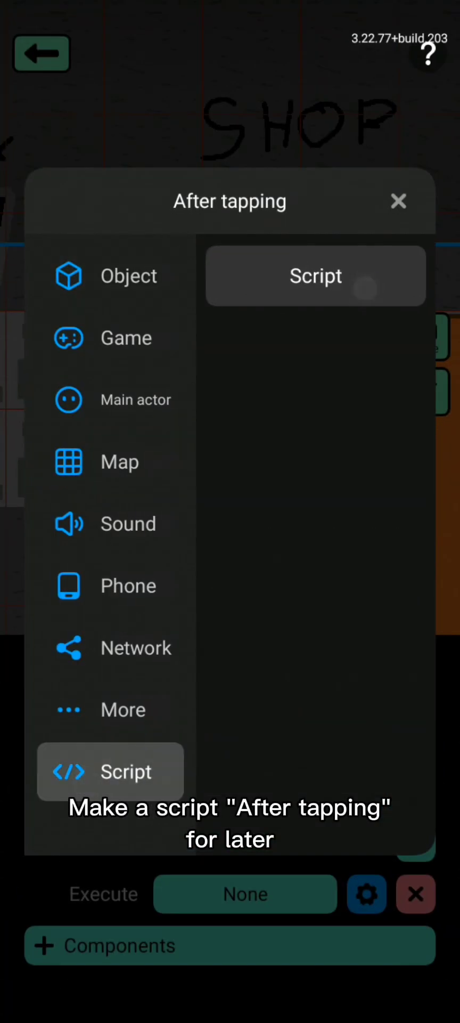
left_click(365, 288)
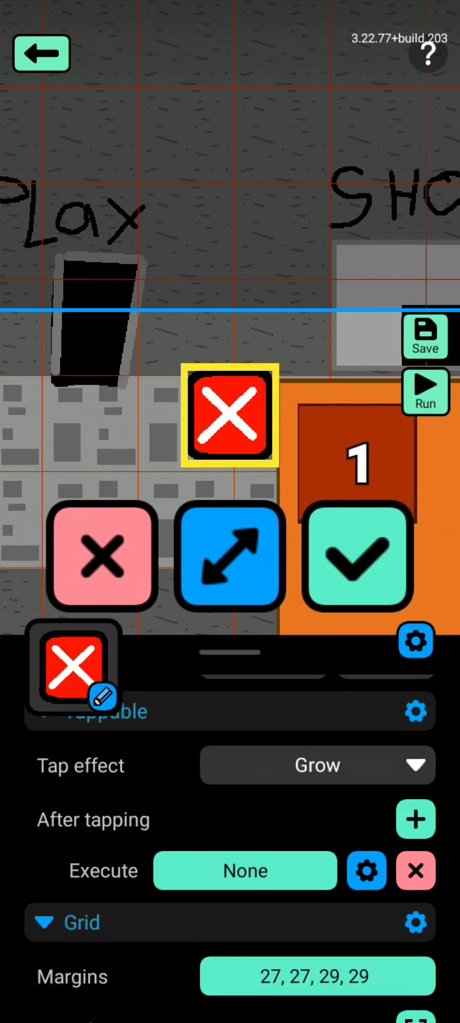
- Create the X button's after-tapping script, trying then deleting a Set UI1 Enable block
left_click(293, 860)
left_click(90, 765)
left_click(357, 275)
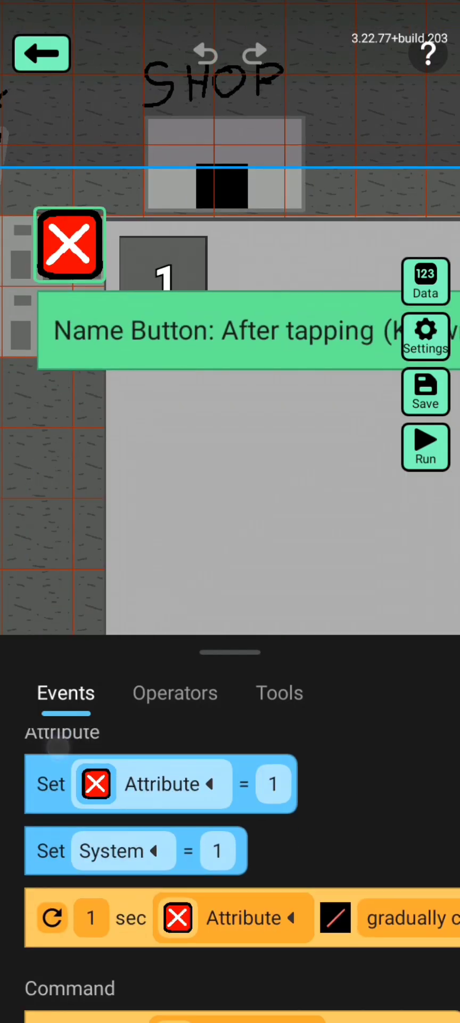
left_click_drag(50, 851, 156, 527)
left_click(213, 527)
left_click(224, 609)
left_click(240, 426)
left_click(323, 464)
left_click(389, 464)
left_click_drag(109, 595, 87, 573)
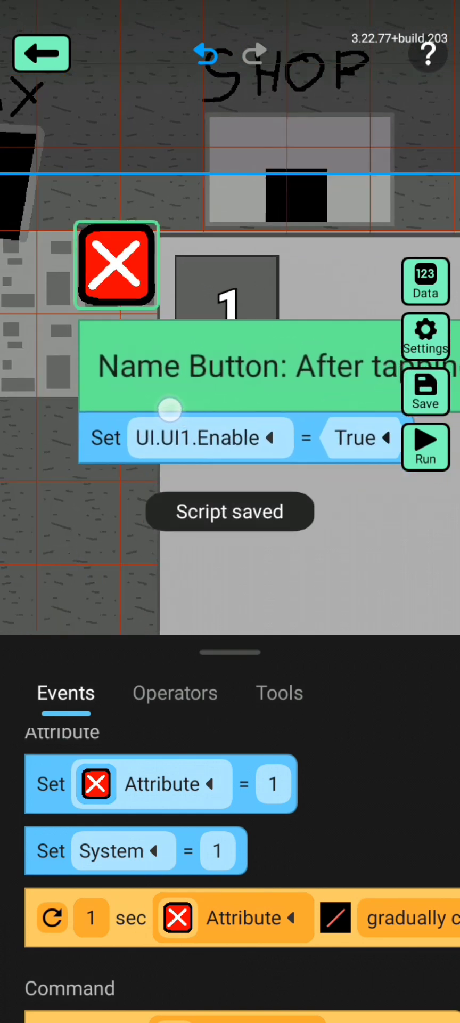
left_click_drag(106, 437, 416, 107)
left_click(425, 389)
- Add an Execute > UI > Switch UI to Lobby block and close the script editor
scroll(114, 843, "down", 2)
scroll(380, 849, "down", 2)
left_click_drag(223, 814, 139, 724)
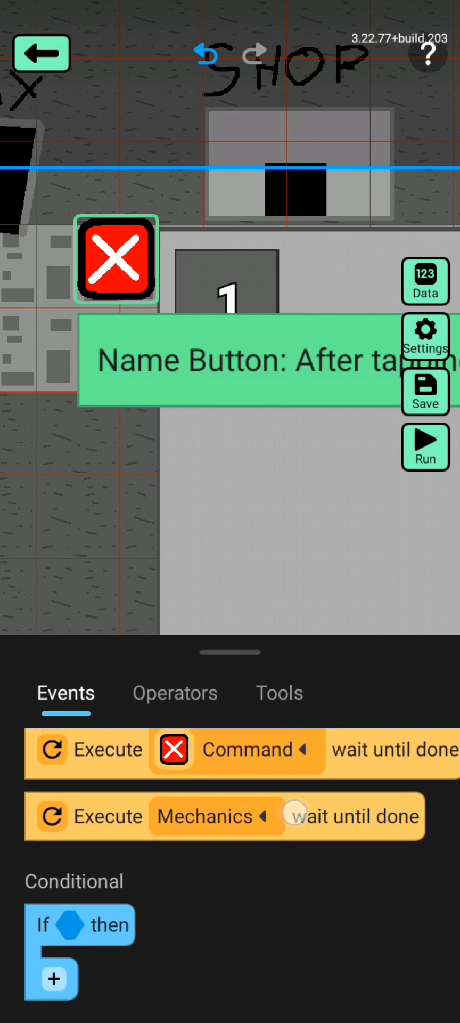
left_click_drag(288, 876, 240, 450)
left_click(314, 662)
left_click(337, 412)
left_click(354, 387)
left_click_drag(193, 440, 360, 330)
left_click(347, 564)
left_click(64, 793)
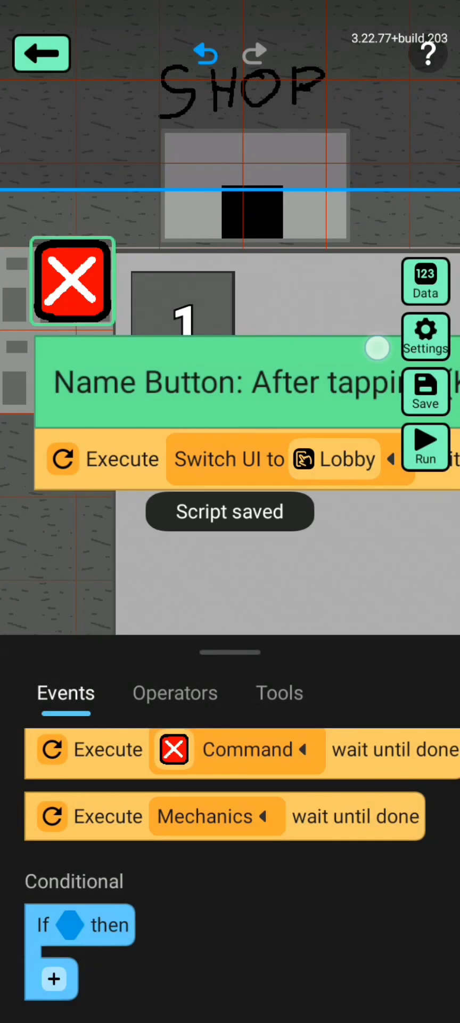
left_click(50, 45)
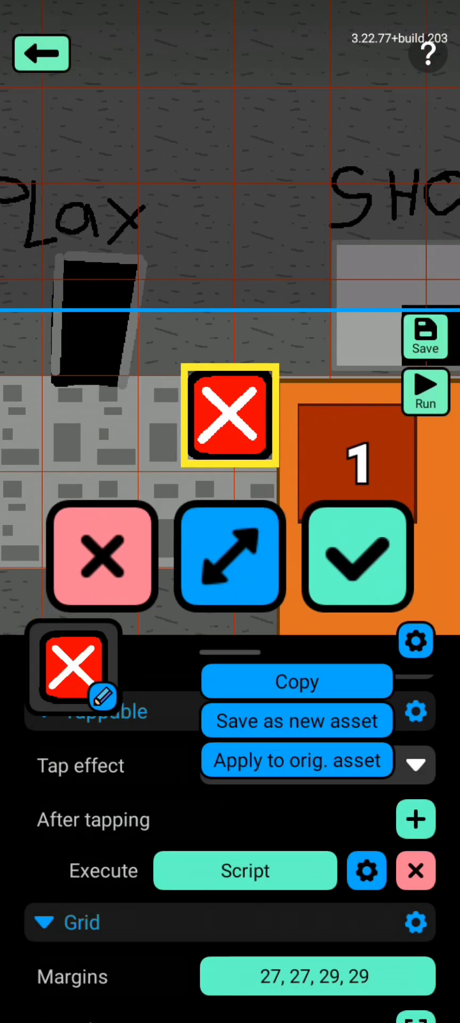
- Apply changes to the original asset and open the level 1 square's after-tapping script
left_click(297, 760)
left_click_drag(394, 320, 102, 353)
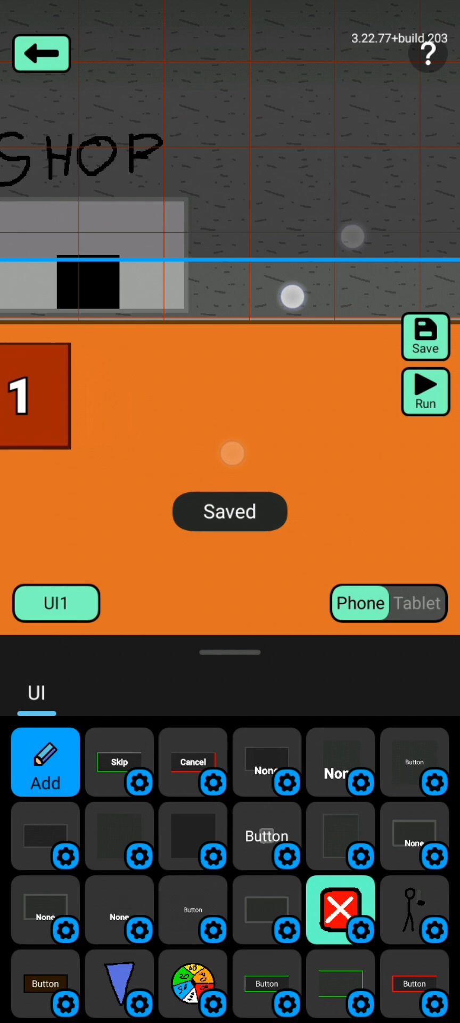
mouse_move(293, 296)
left_mouse_down()
mouse_move(406, 333)
mouse_move(173, 360)
left_mouse_up()
left_click(177, 359)
left_click(372, 554)
left_click(274, 421)
left_click_drag(405, 914, 404, 711)
left_click(367, 831)
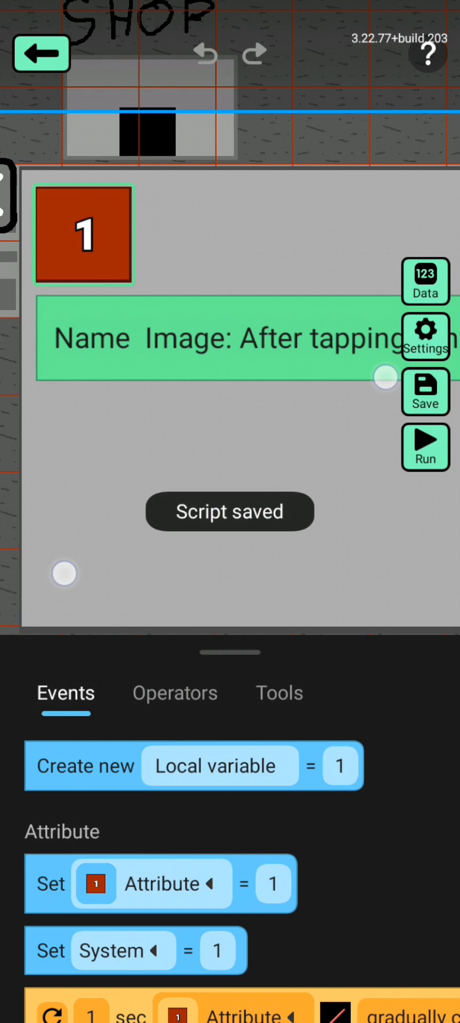
- Add an Execute > Switch map block targeting the Level 1 map
scroll(239, 874, "down", 5)
scroll(239, 874, "up", 1)
scroll(240, 873, "up", 1)
scroll(240, 873, "down", 2)
left_click(194, 454)
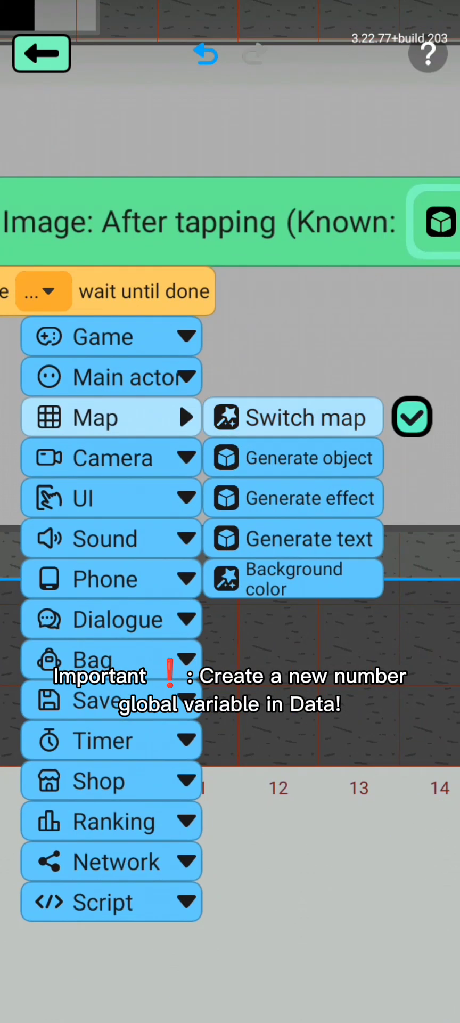
left_click(341, 458)
left_click(282, 453)
left_click(431, 266)
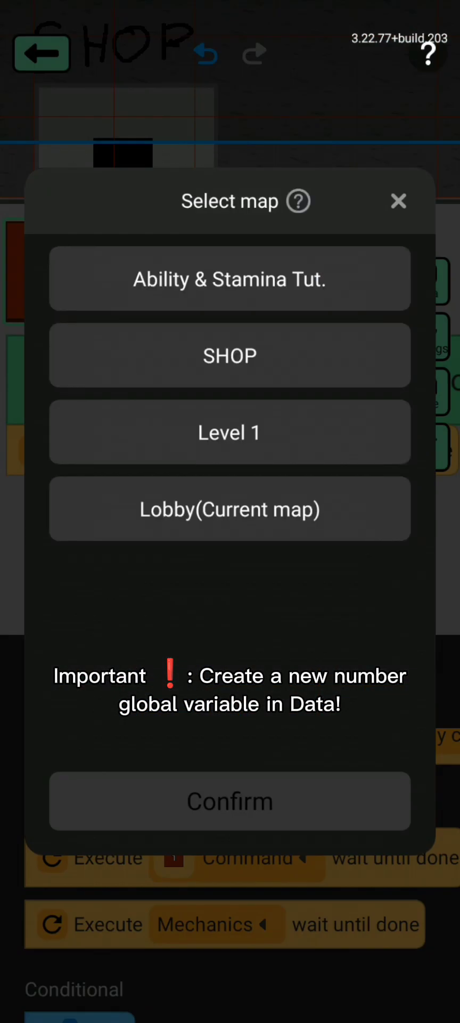
left_click(351, 510)
left_click(229, 432)
left_click(96, 811)
- Set the map switch animation to Black screen and save the script
left_click(389, 369)
left_click(351, 451)
left_click(230, 800)
left_click(424, 382)
left_click(42, 53)
scroll(422, 901, "up", 5)
left_click(413, 732)
- Create the square's when-created script with the pasted If Lvl. = 1 block attached
left_click(230, 807)
scroll(229, 905, "down", 3)
left_click(416, 863)
left_click(110, 771)
left_click(315, 276)
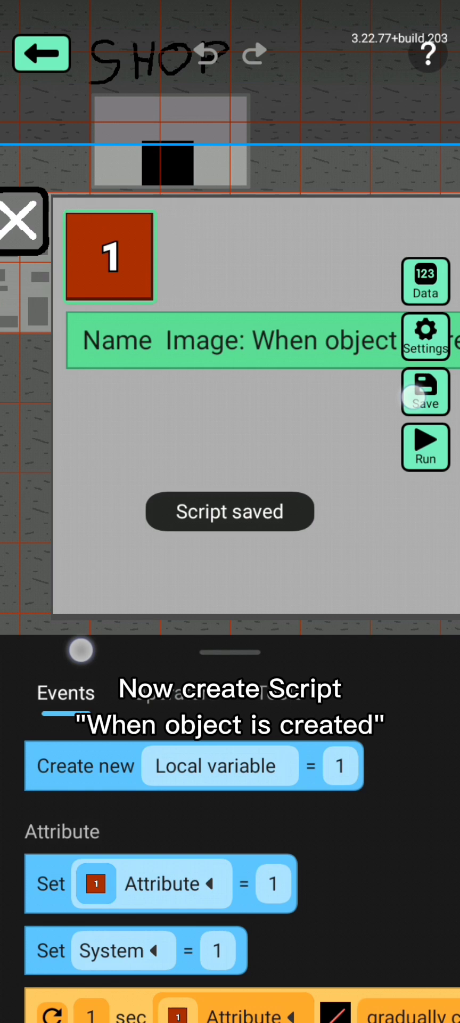
left_click(312, 442)
left_click_drag(314, 451, 79, 379)
left_click(425, 388)
- Add a Set TappableEnable = True block inside the If
left_click_drag(346, 822, 396, 656)
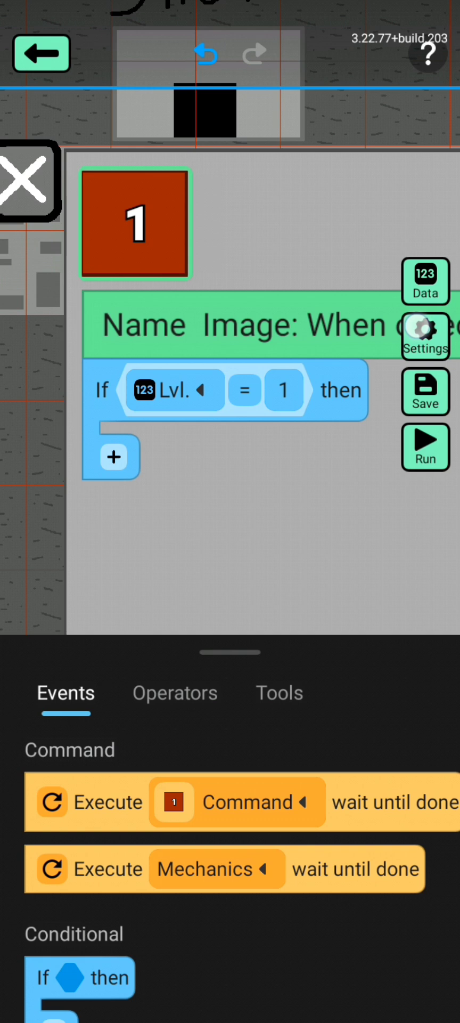
left_click_drag(341, 783, 239, 863)
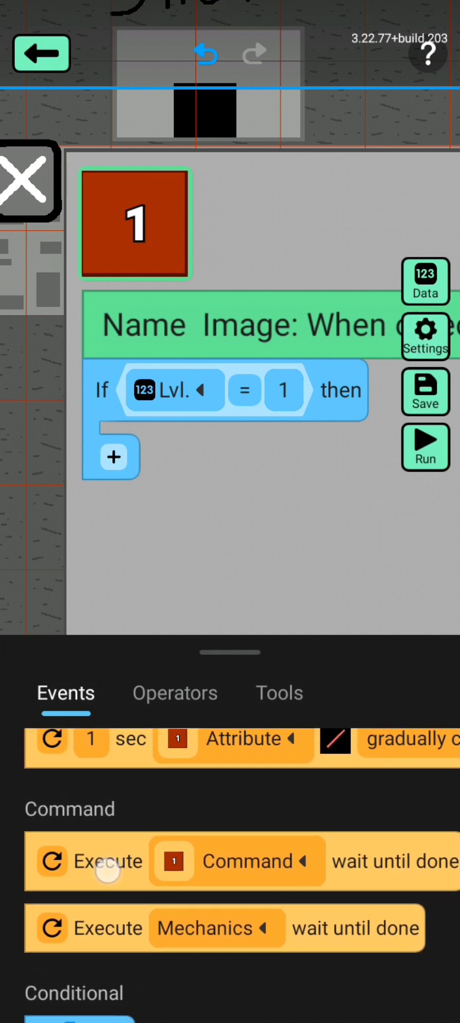
left_click_drag(126, 894, 127, 1001)
mouse_move(153, 831)
left_mouse_down()
mouse_move(308, 450)
mouse_move(303, 452)
left_mouse_up()
left_click(251, 453)
left_click(240, 494)
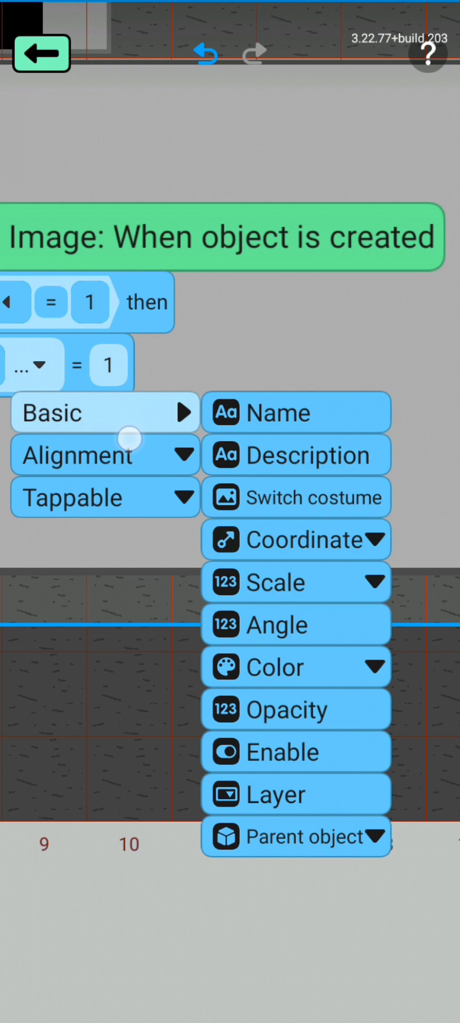
left_click(144, 495)
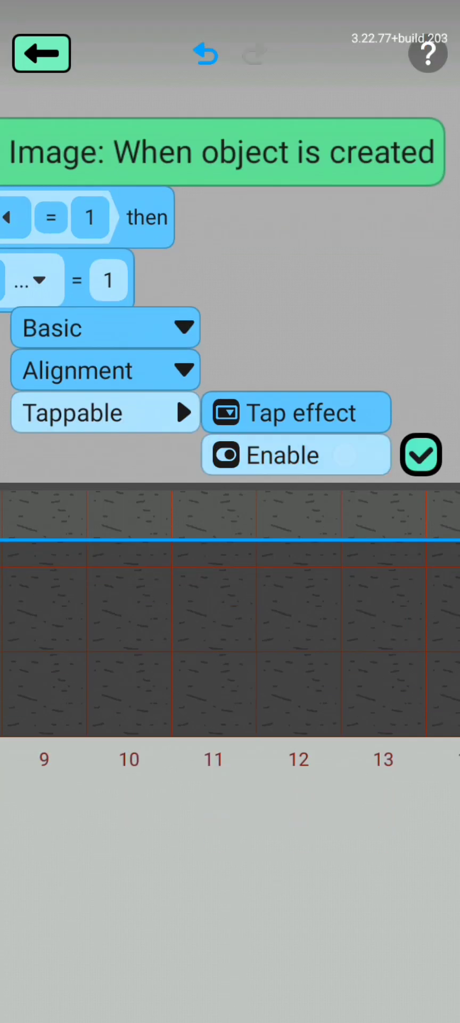
left_click(296, 453)
- Add a second block setting Color to white below it, then save the script
left_click_drag(268, 551, 328, 508)
left_click_drag(52, 424, 178, 519)
left_click(250, 563)
left_click(180, 403)
left_click(272, 655)
left_click(290, 419)
left_click(401, 417)
left_click(301, 487)
left_click(345, 751)
left_click_drag(358, 555, 380, 478)
left_click(429, 387)
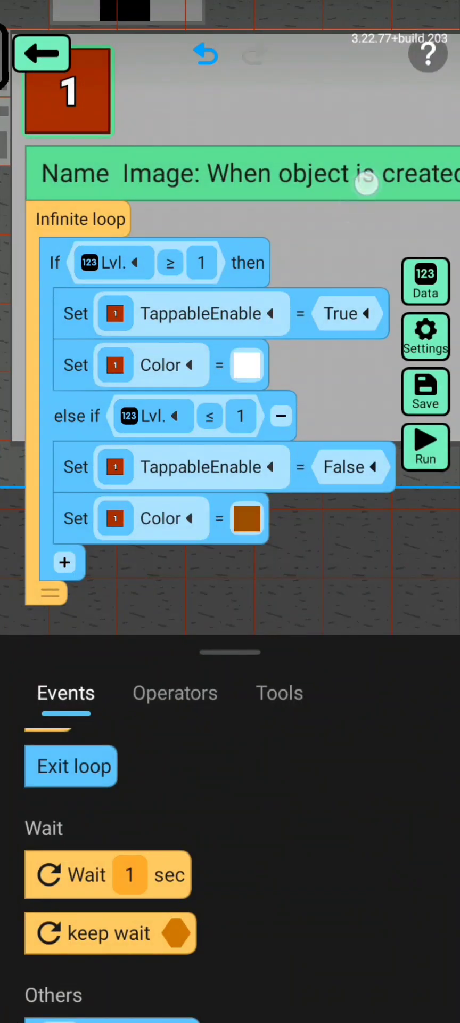
- Insert an Exit loop block after Set Color and close the script editor
left_click_drag(360, 183, 355, 162)
mouse_move(74, 766)
left_mouse_down()
mouse_move(232, 535)
mouse_move(194, 360)
left_mouse_up()
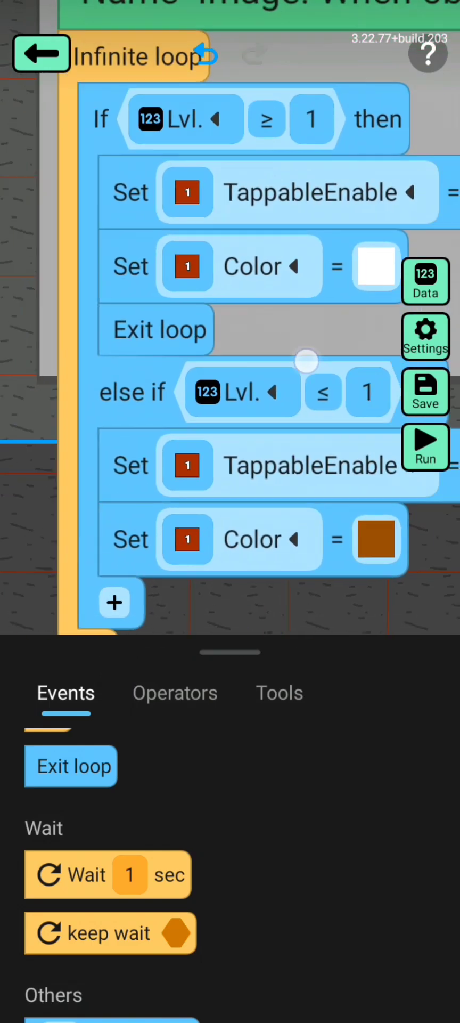
left_click(42, 54)
- Duplicate the level 1 square and start editing the copy's number text
left_click(230, 409)
left_click(297, 681)
scroll(230, 426, "up", 3)
left_click(294, 447)
left_click(258, 402)
left_click(308, 967)
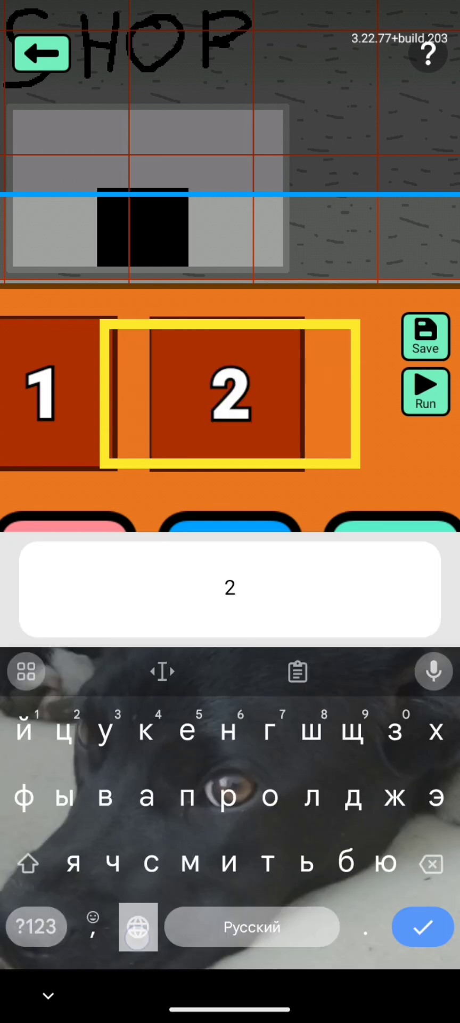
- Confirm the copy's label as 2 and open button 2's startup script
key("Return")
left_click(426, 789)
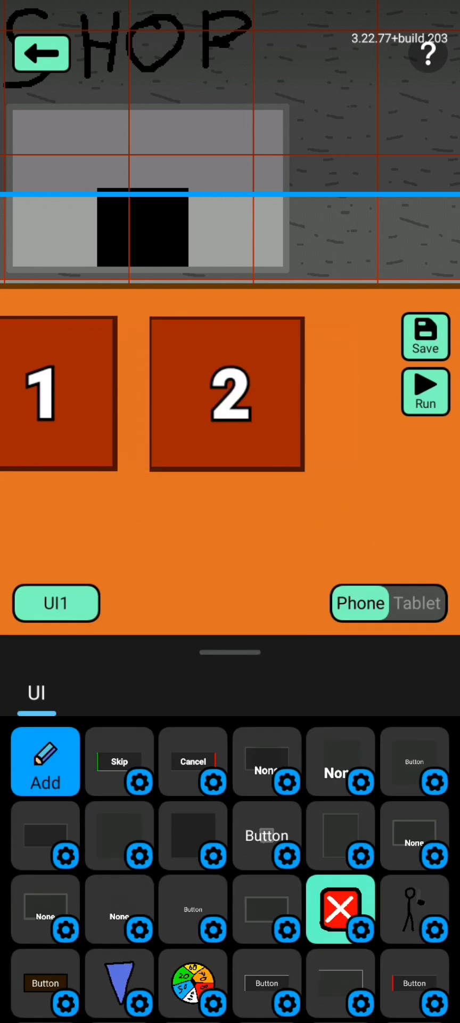
left_click(230, 395)
left_click(284, 439)
left_click_drag(230, 932, 230, 873)
left_click(368, 916)
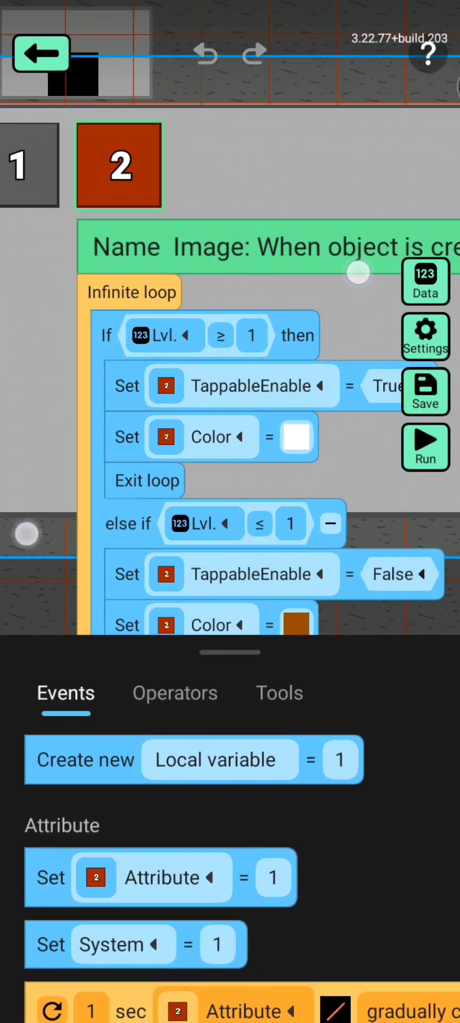
- Change both Lvl. comparison values from 1 to 2 and save the script
left_click(249, 341)
left_click(174, 728)
left_click(389, 905)
left_click(287, 522)
left_click(174, 729)
left_click(389, 905)
left_click(413, 370)
left_click_drag(381, 364, 357, 251)
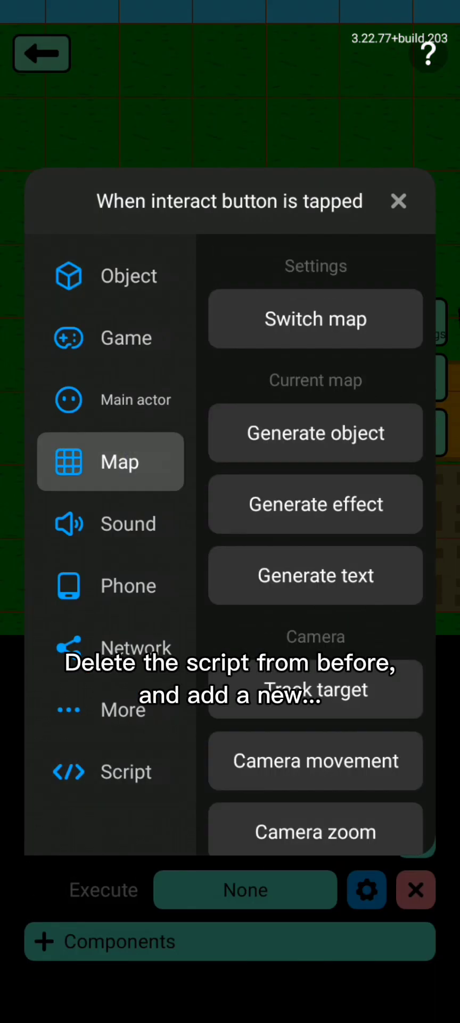
- Browse the action categories and start a Script for the door's interact event
mouse_move(408, 741)
left_mouse_down()
mouse_move(408, 488)
mouse_move(408, 655)
left_mouse_up()
left_click(135, 399)
left_click(110, 276)
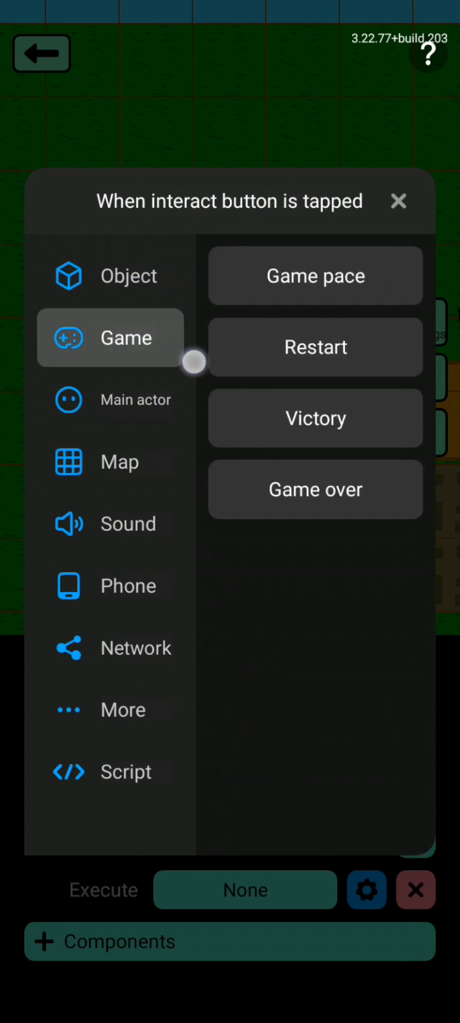
left_click(143, 465)
left_click_drag(440, 719, 440, 479)
left_click(104, 781)
left_click(373, 273)
- Add an Execute > UI > Switch UI to Level select command and save
left_click_drag(389, 905, 389, 710)
left_click_drag(102, 871, 106, 463)
left_click(197, 462)
left_click(293, 645)
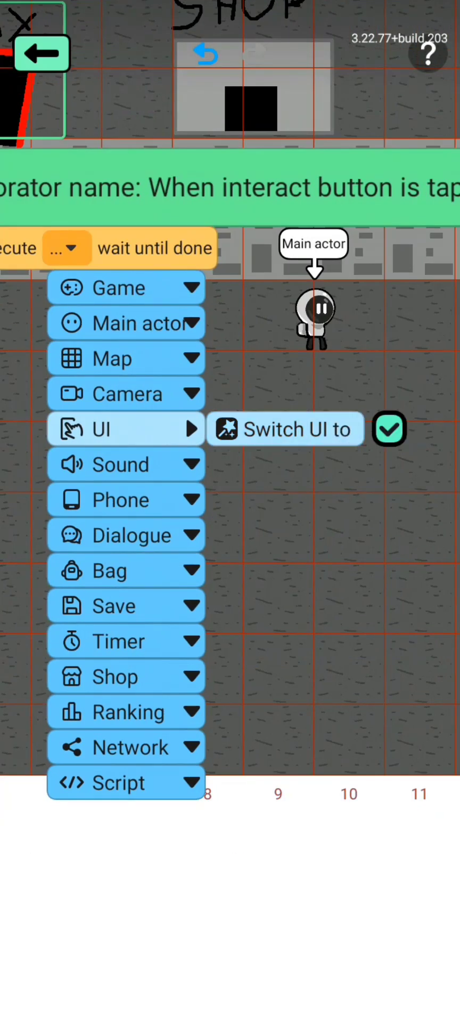
left_click(390, 429)
left_click(405, 465)
left_click_drag(348, 559, 348, 595)
left_click(401, 320)
left_click(230, 801)
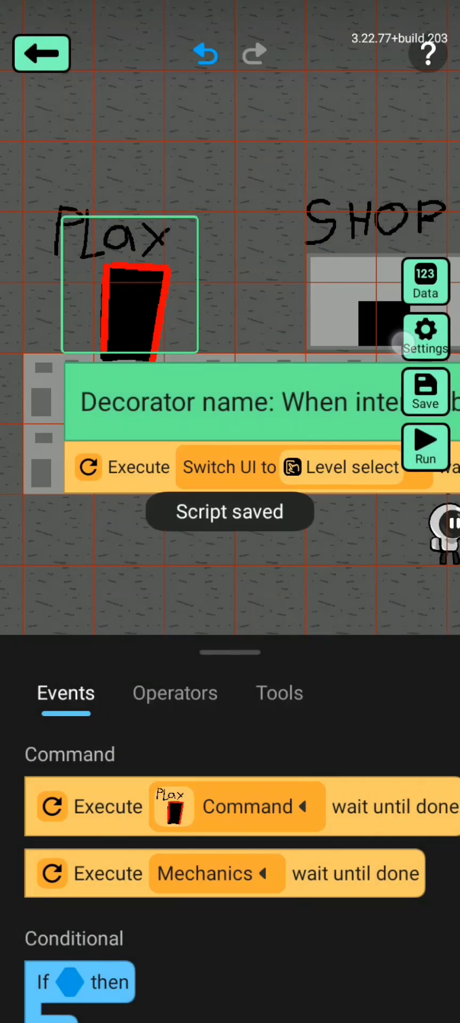
left_click(42, 53)
- Set the map's game UI to Lobby and save the map settings
left_click(310, 517)
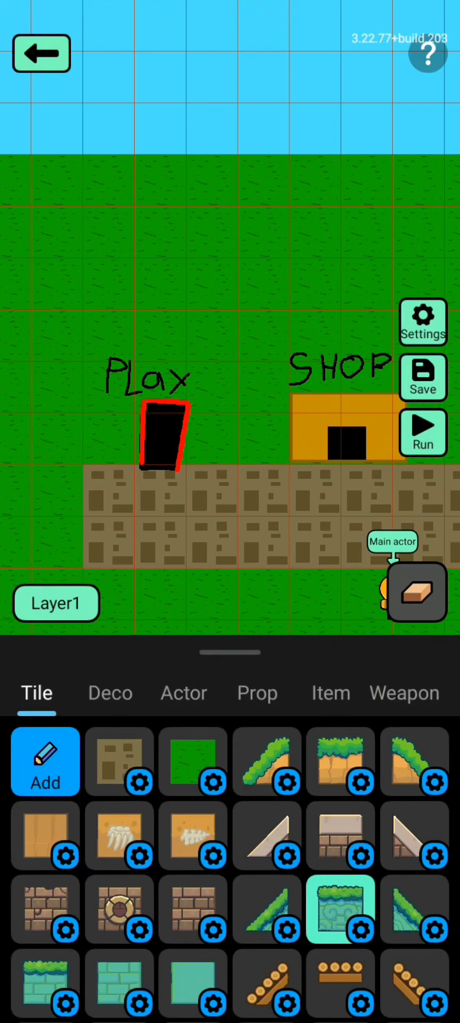
left_click(424, 325)
left_click(292, 533)
left_click_drag(369, 532, 369, 579)
left_click(352, 433)
left_click(230, 802)
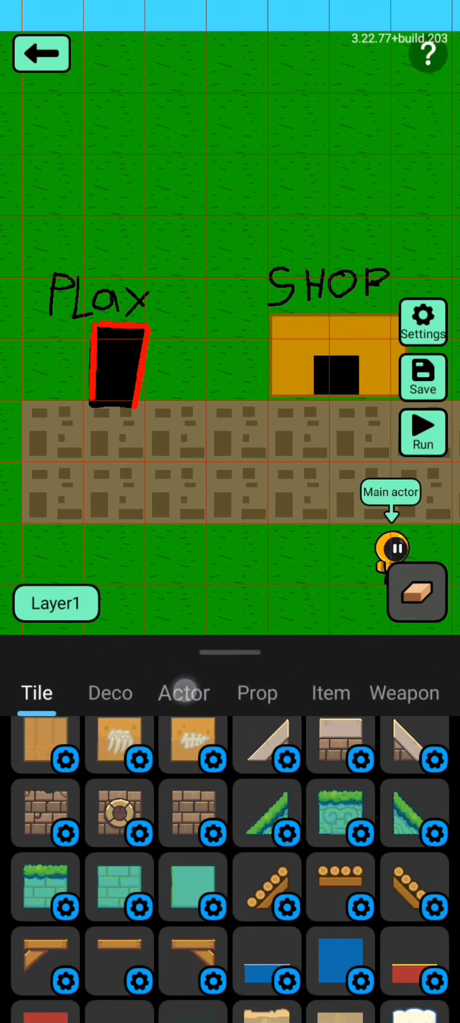
- Open the Boss Zombie's settings from the actor palette and scroll to Health
left_click(184, 690)
left_click_drag(406, 831, 405, 926)
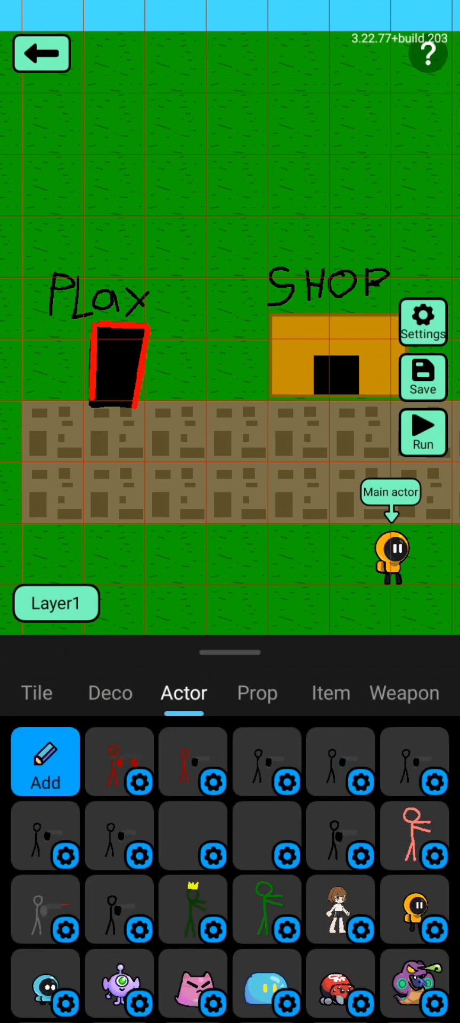
left_click(213, 929)
left_click_drag(447, 745, 453, 531)
left_click_drag(433, 745, 433, 588)
left_click_drag(395, 746, 396, 541)
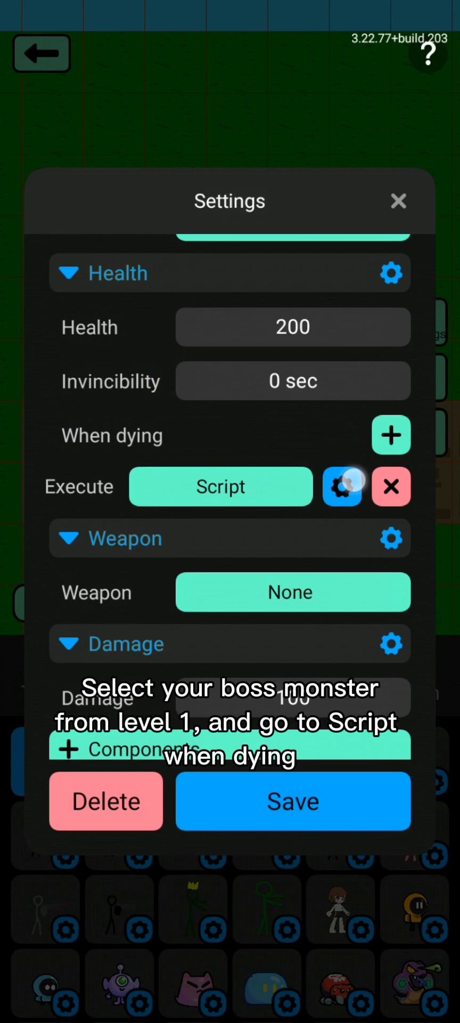
- Add a Set variable block to the death script targeting Lvl
left_click(220, 469)
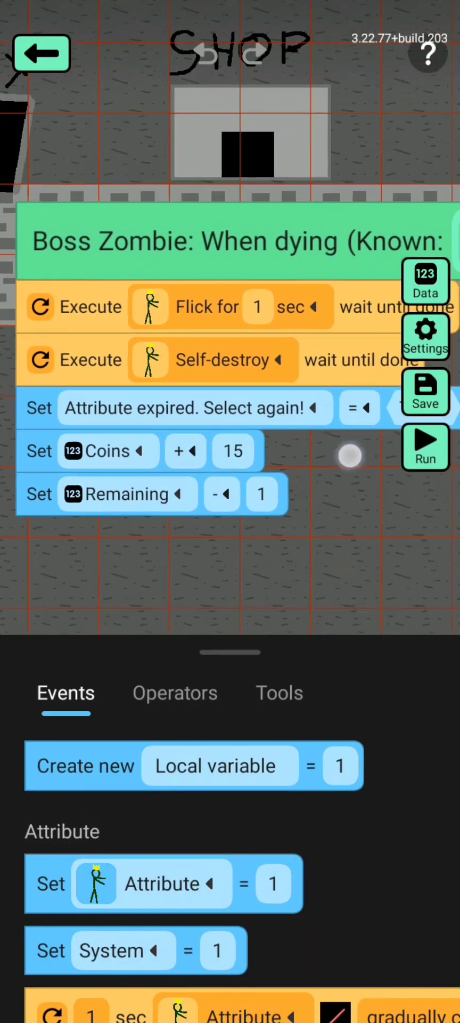
mouse_move(60, 444)
left_mouse_down()
mouse_move(153, 530)
mouse_move(309, 556)
left_mouse_up()
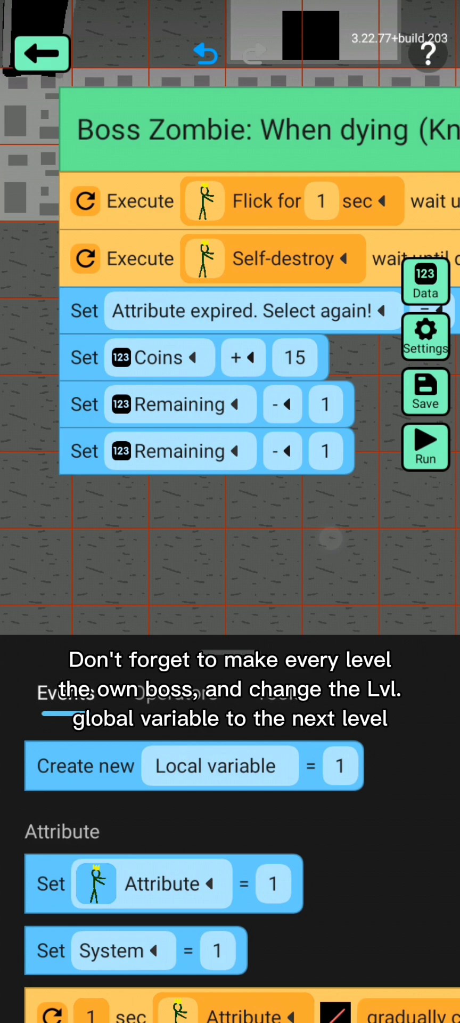
left_click(160, 447)
scroll(399, 399, "down", 10)
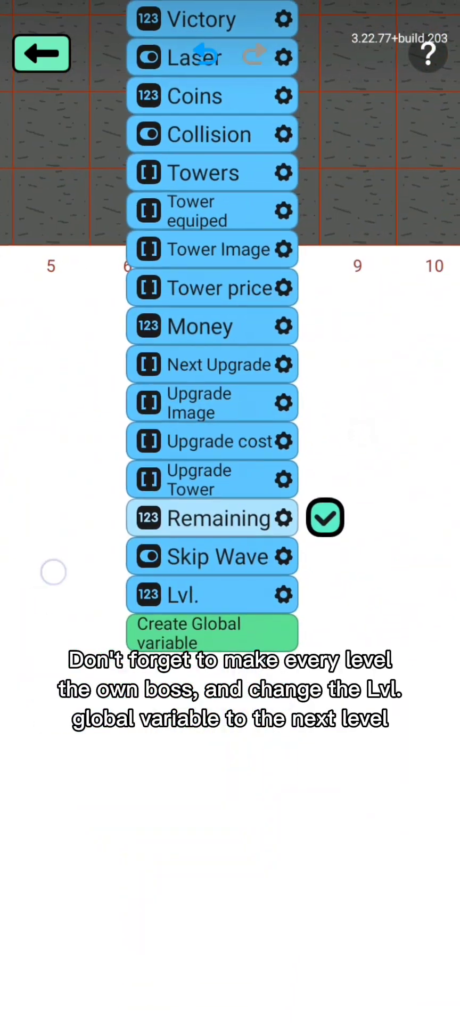
left_click_drag(323, 409, 387, 394)
left_click_drag(91, 554, 10, 554)
left_click_drag(143, 607, 366, 607)
left_click(149, 591)
- Make the block assign Lvl. = 2, then save the script and actor settings
left_click(212, 483)
left_click(262, 451)
left_click(159, 728)
left_click(438, 863)
left_click(426, 392)
left_click_drag(309, 567, 312, 528)
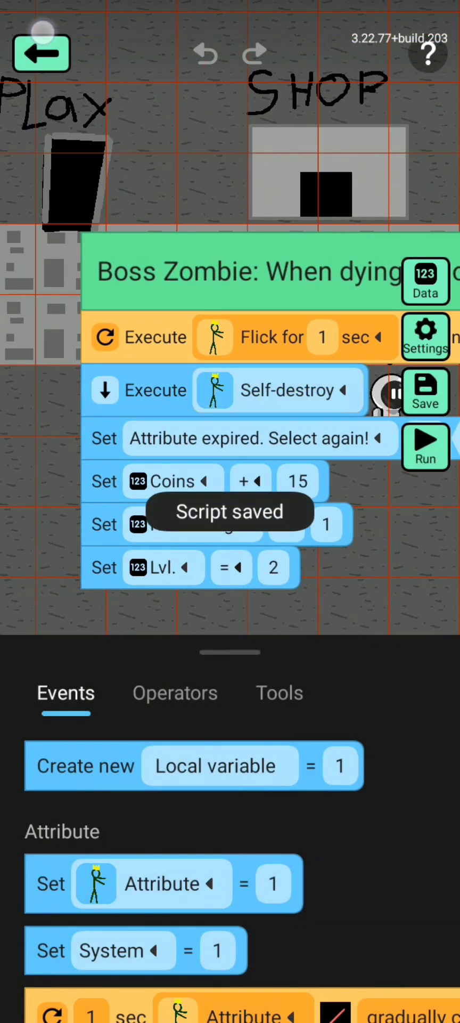
left_click(48, 52)
left_click(336, 802)
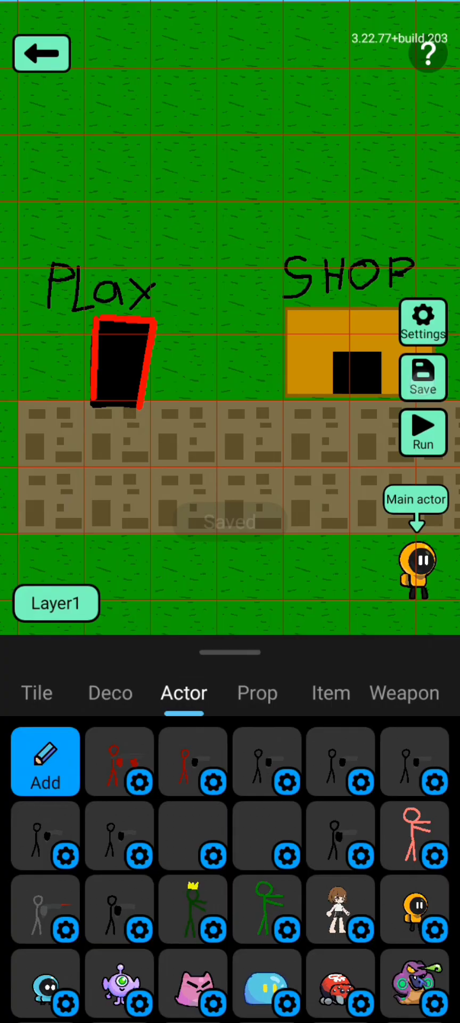
- Leave the level for the map list and duplicate the Level 1 map
left_click_drag(109, 468, 58, 477)
left_click(43, 53)
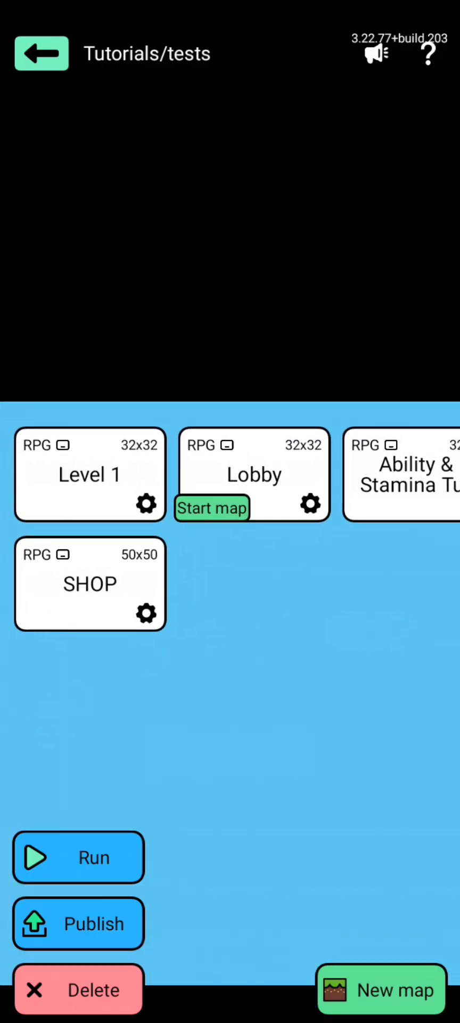
left_click_drag(266, 620, 348, 559)
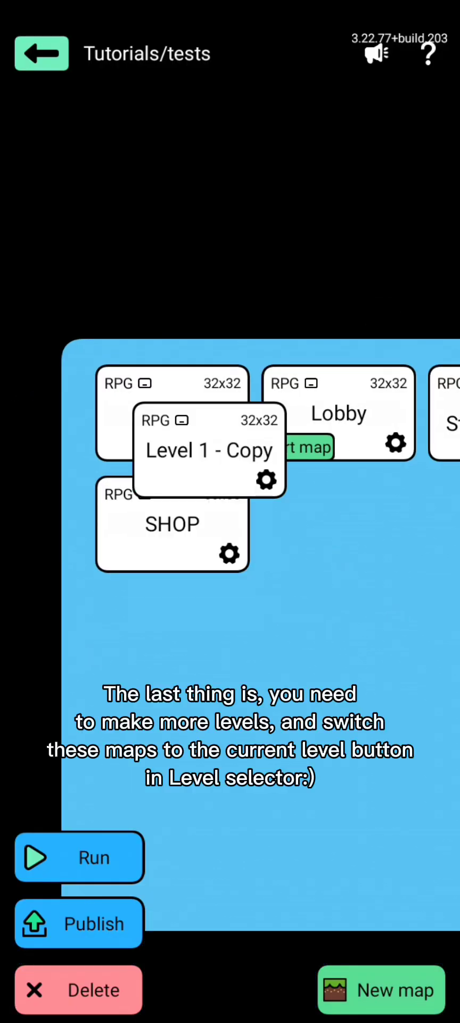
scroll(256, 592, "down", 2)
left_click_drag(145, 652, 85, 648)
- Rename the copied map to Level 2 and save it
left_click(275, 639)
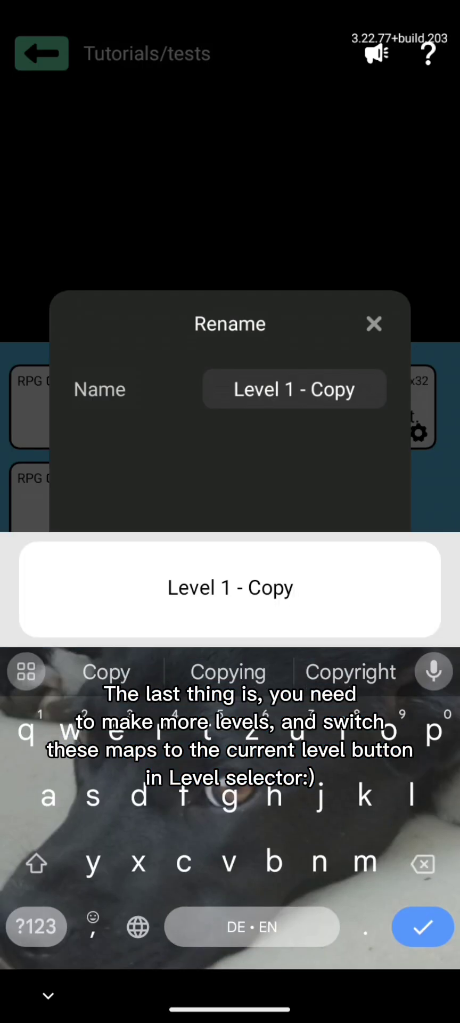
type("2")
left_click(423, 926)
left_click(230, 677)
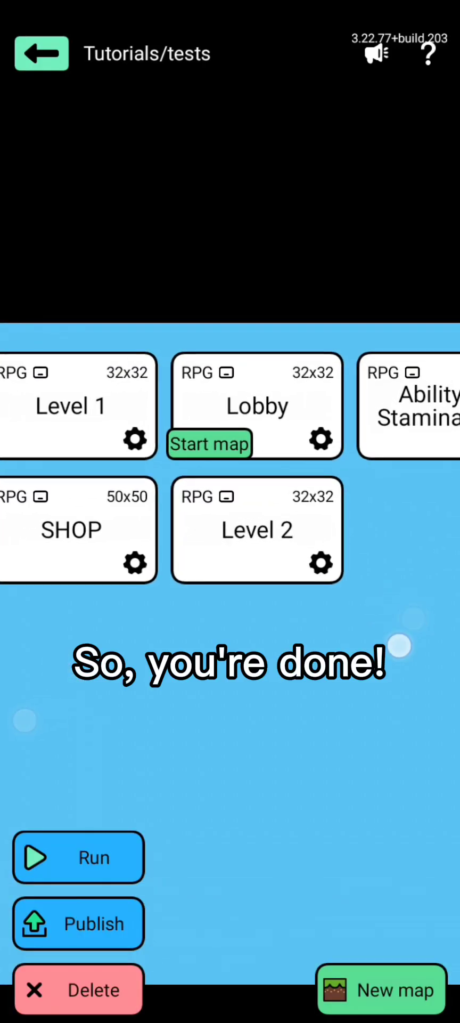
scroll(232, 663, "up", 3)
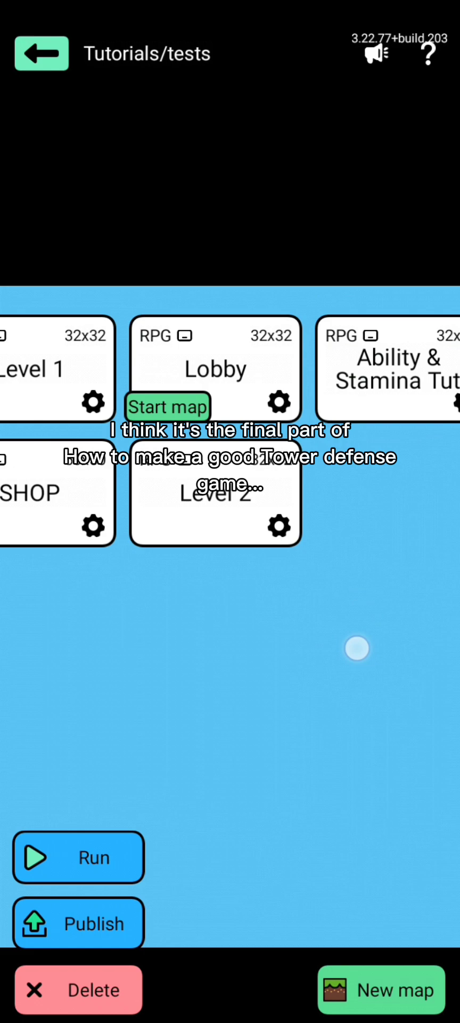
left_click_drag(357, 646, 314, 926)
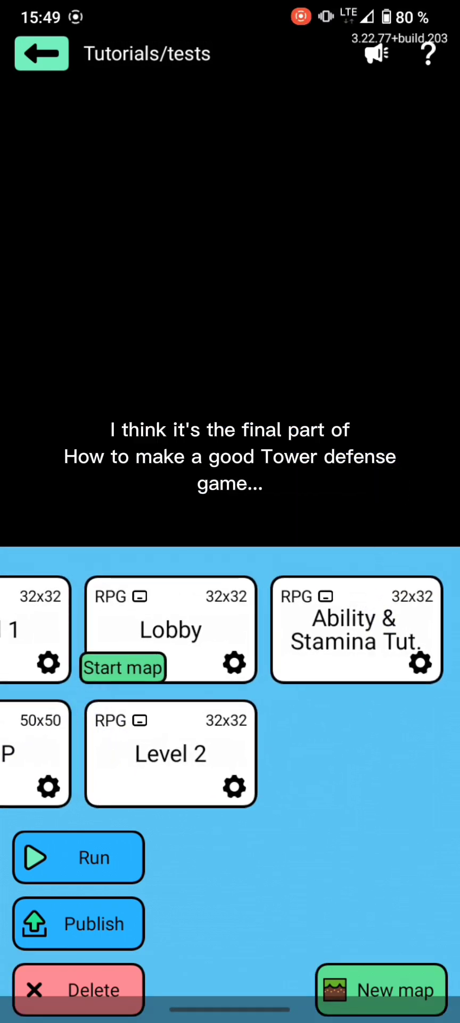